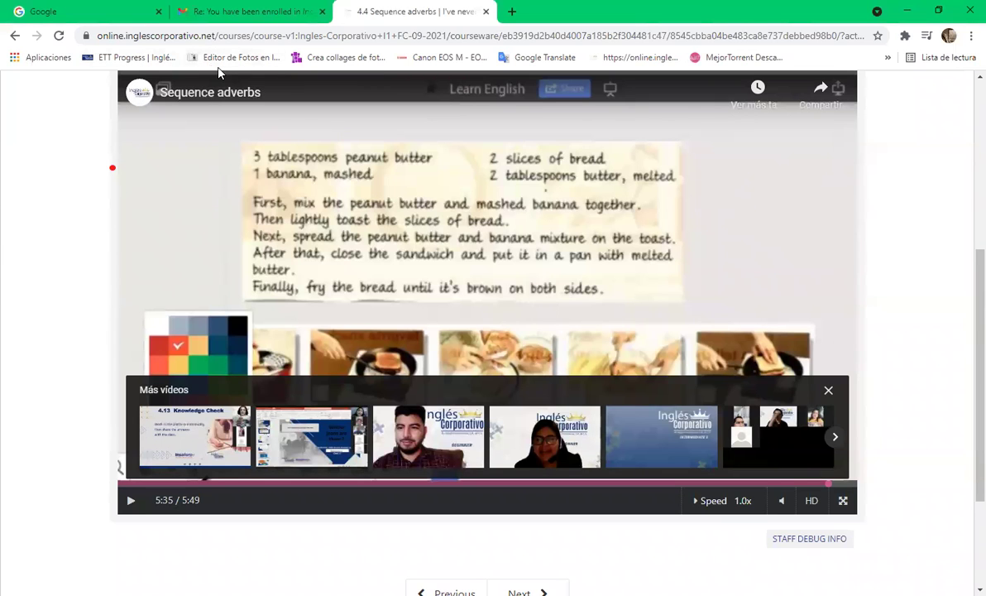
# - Open the 4.5 Knowledge Check unit that follows the 4.4 Sequence adverbs video in the lesson
pyautogui.scroll(5, 887, 189)
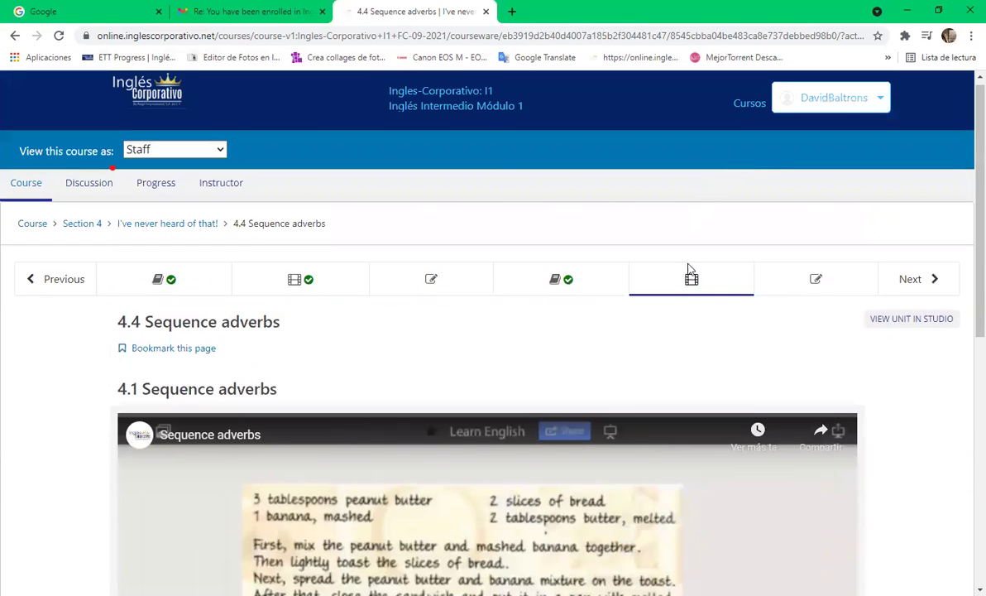
pyautogui.click(816, 281)
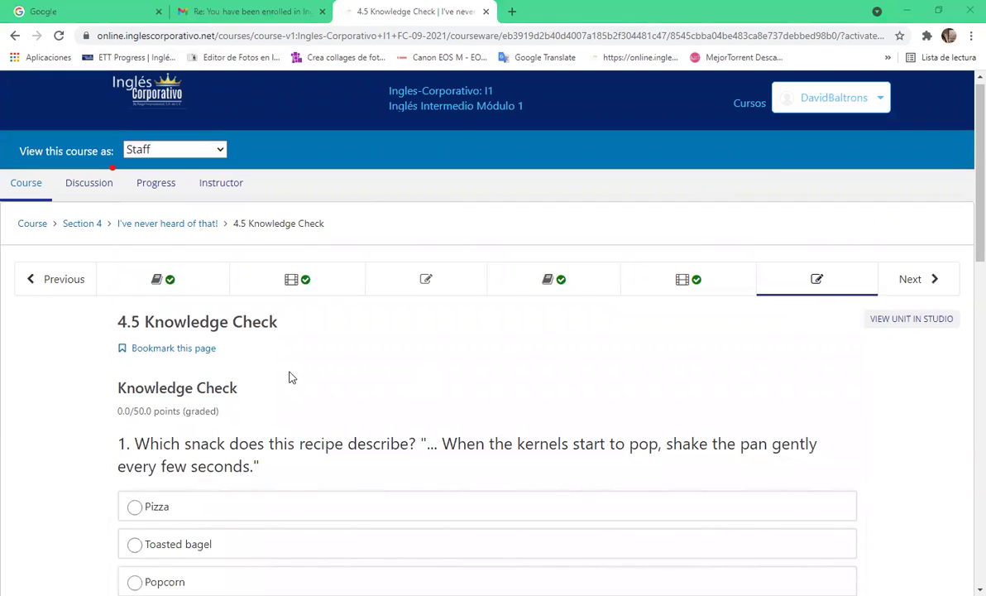
# - Answer question 1 with Popcorn and highlight the words "kernels" and "pan" in the question text
pyautogui.scroll(-3, 331, 298)
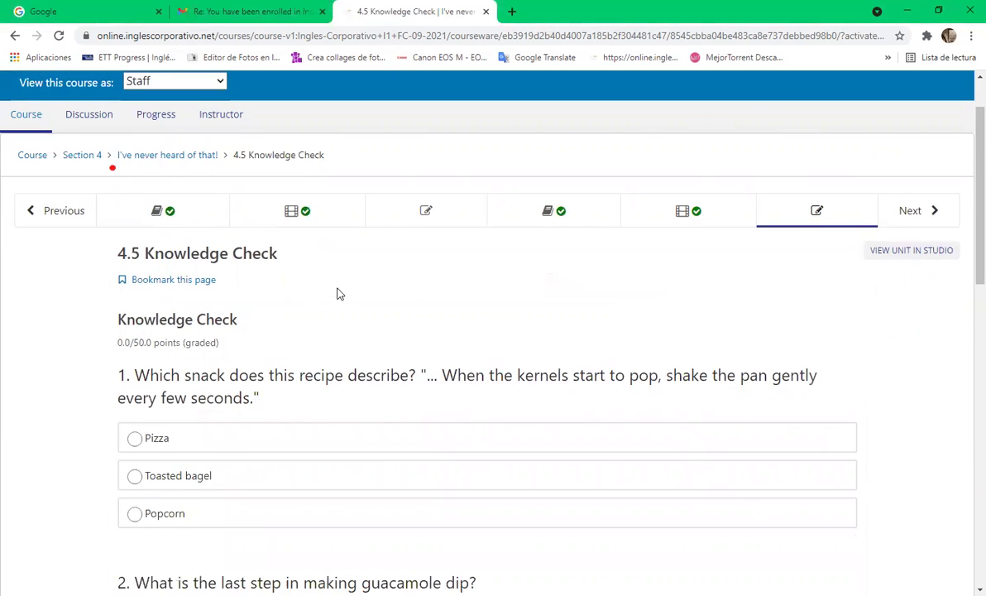
pyautogui.scroll(-1, 330, 254)
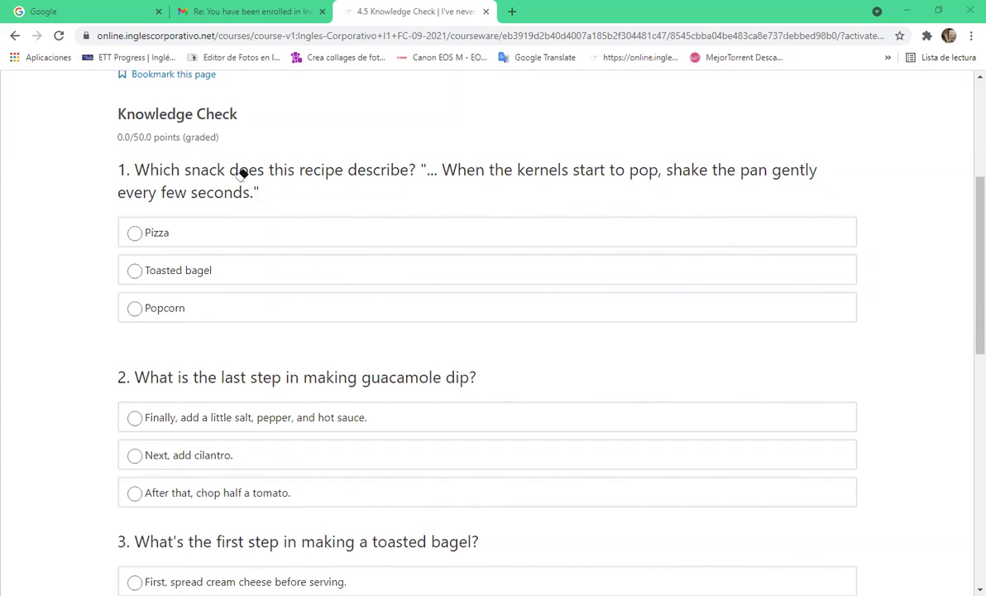
pyautogui.click(195, 307)
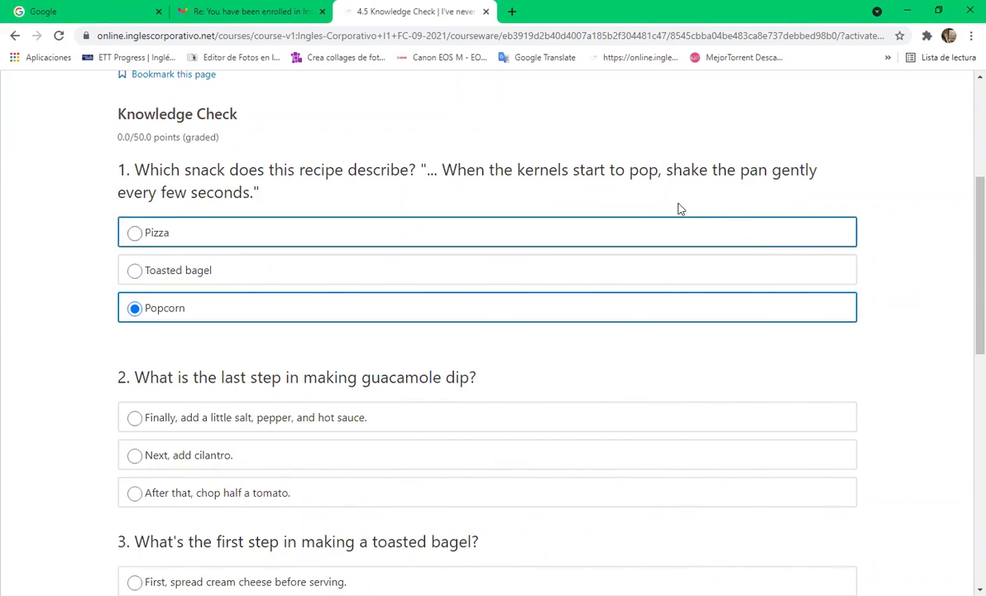
pyautogui.moveTo(569, 170); pyautogui.dragTo(518, 173)
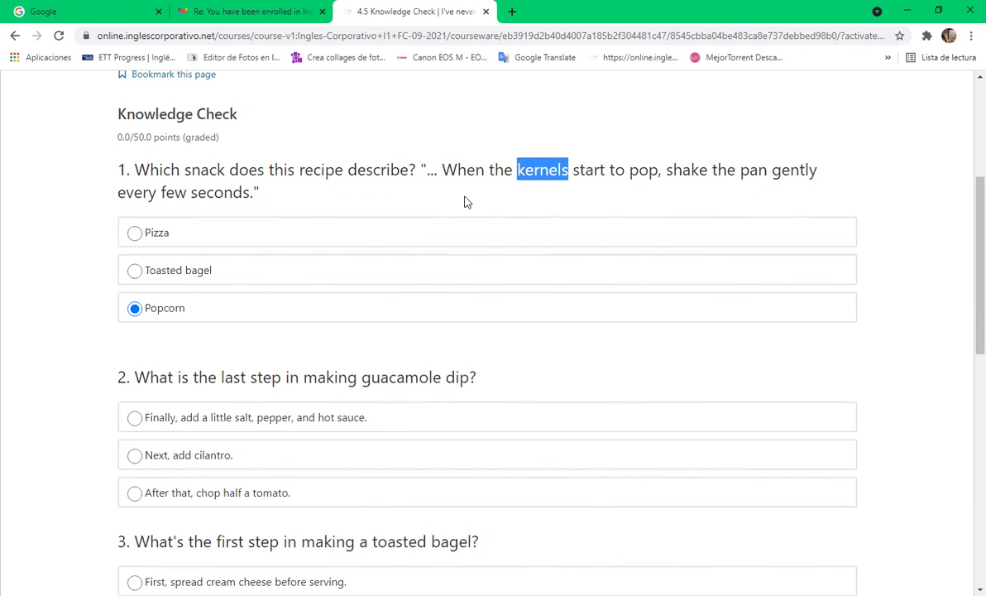
pyautogui.moveTo(444, 168); pyautogui.dragTo(768, 175)
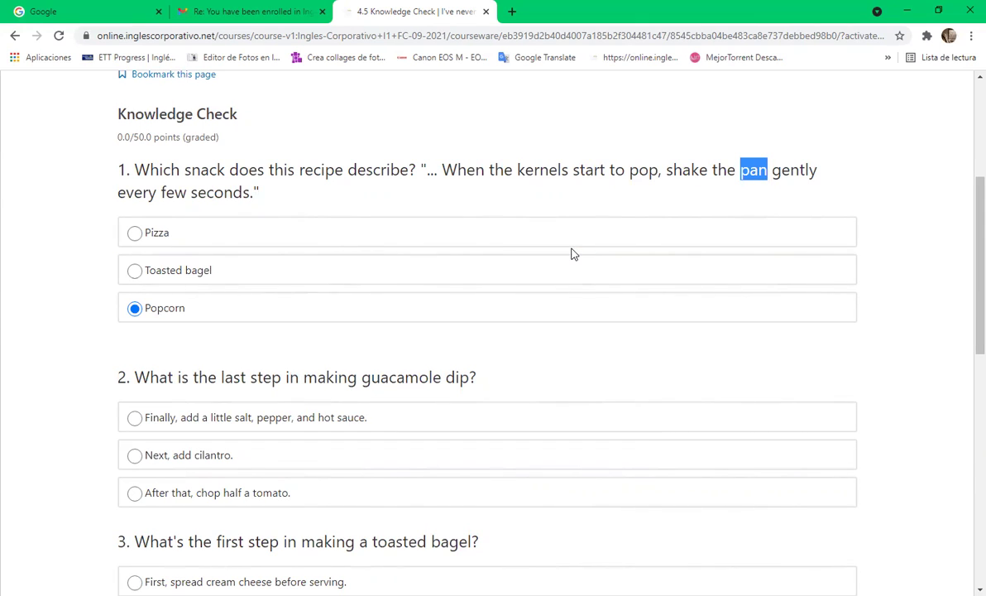
# - Answer question 2 with "Finally, add a little salt, pepper, and hot sauce." and question 3 with "First, cut it in half."
pyautogui.scroll(-2, 538, 232)
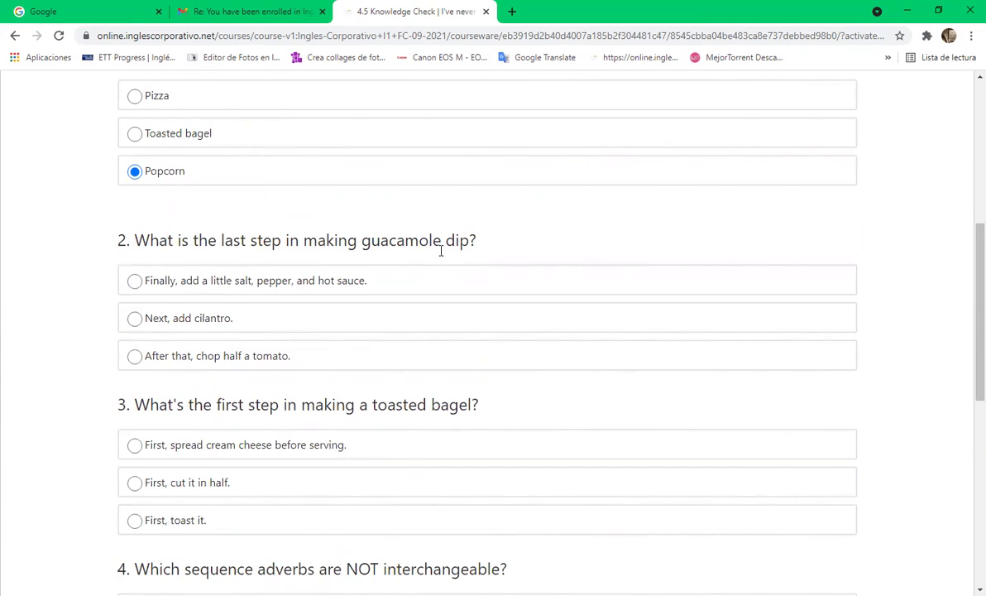
pyautogui.click(135, 281)
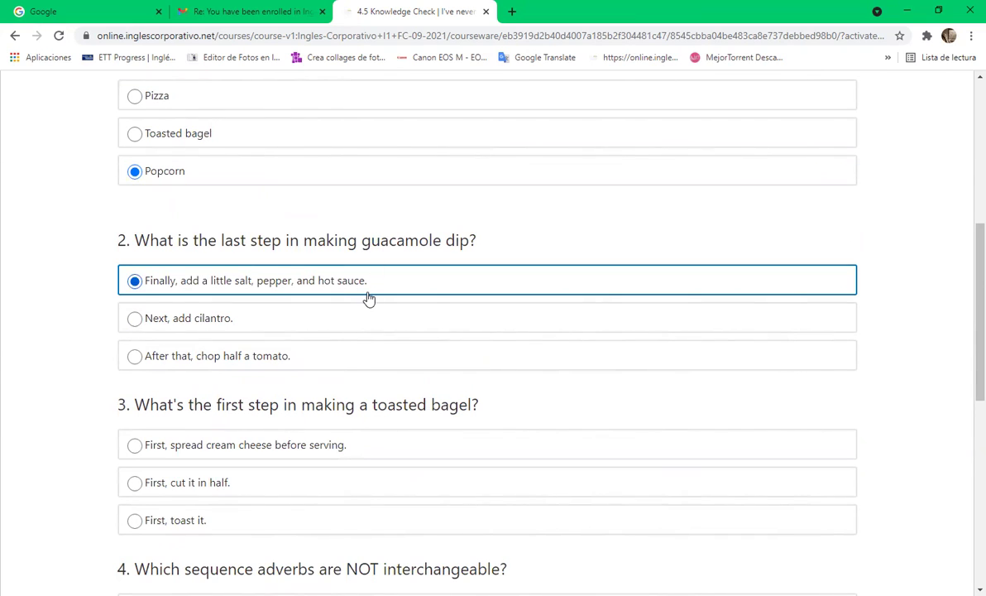
pyautogui.scroll(-1, 364, 314)
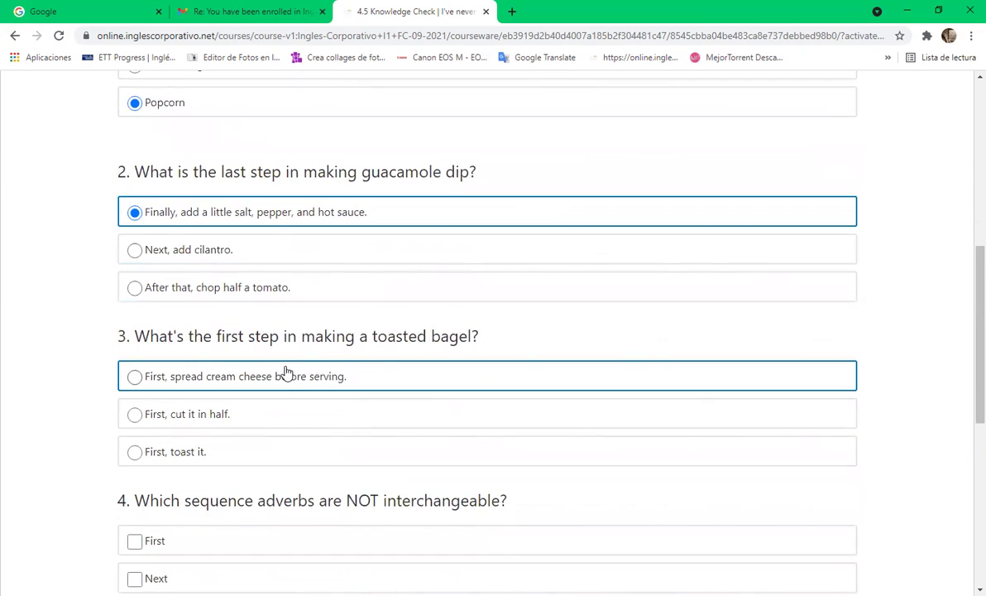
pyautogui.scroll(-1, 286, 374)
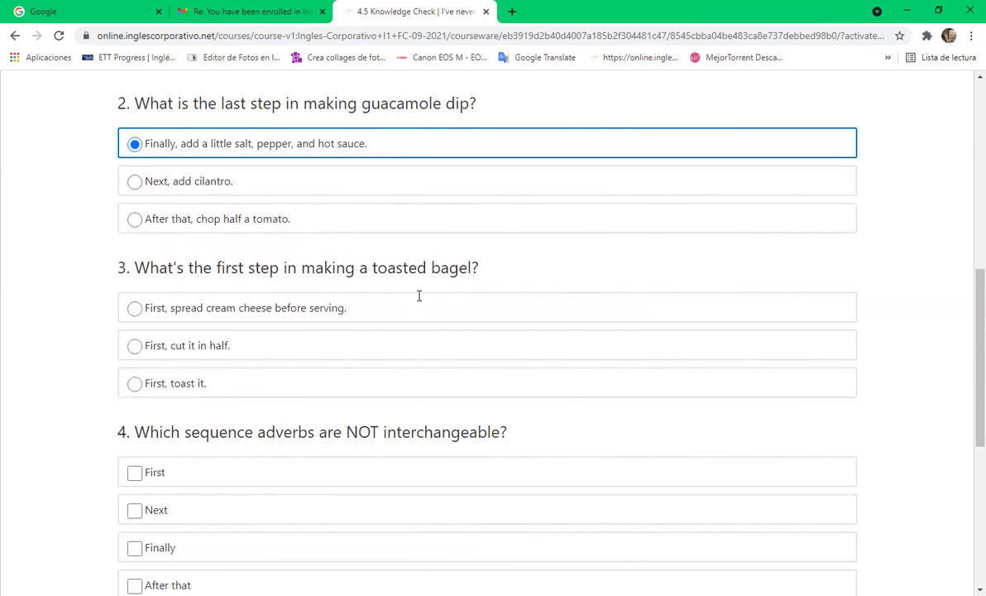
pyautogui.click(135, 345)
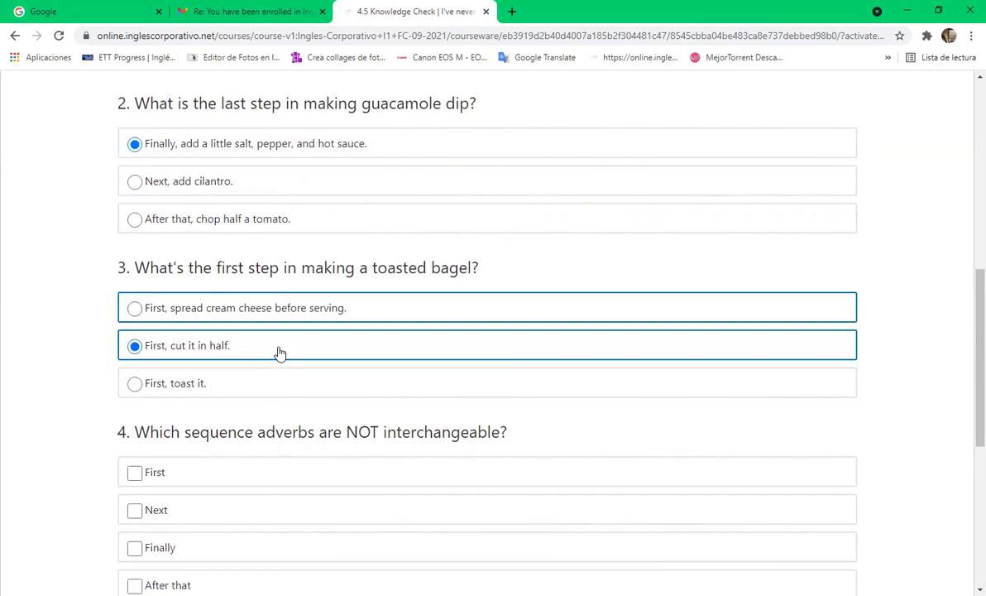
pyautogui.moveTo(367, 267); pyautogui.dragTo(459, 267)
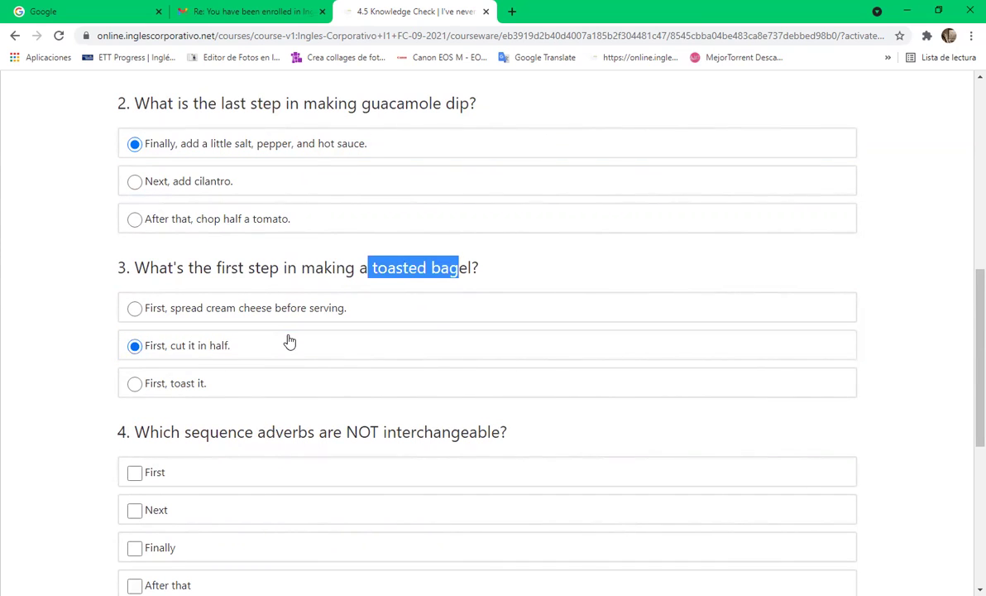
pyautogui.click(289, 341)
# - Select First and Then as the non-interchangeable sequence adverbs in question 4
pyautogui.scroll(-3, 297, 337)
pyautogui.click(309, 328)
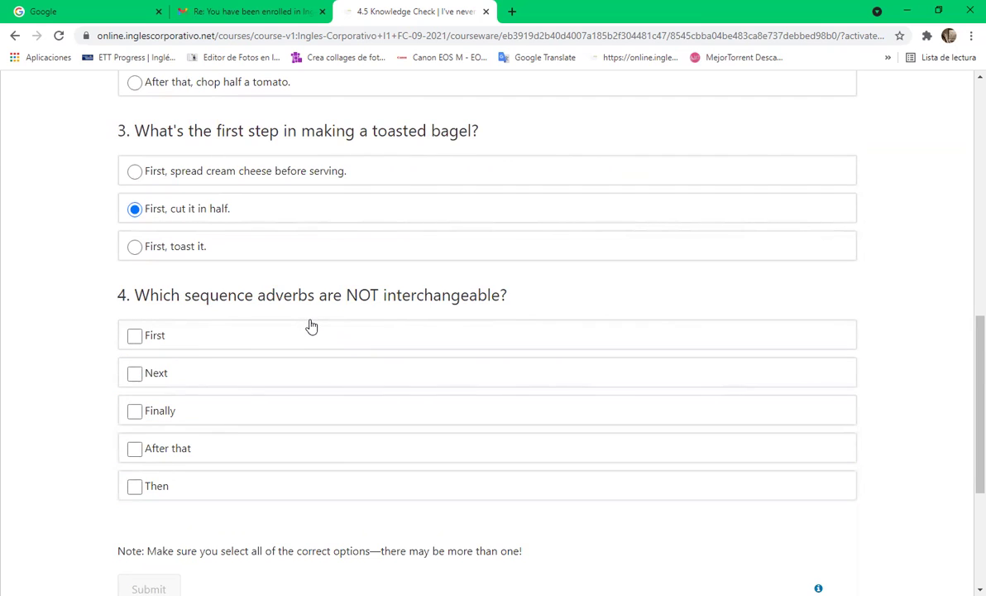
pyautogui.click(312, 326)
pyautogui.press('Tab')
pyautogui.press('Tab')
pyautogui.press('Tab')
pyautogui.press('Tab')
pyautogui.press('space')
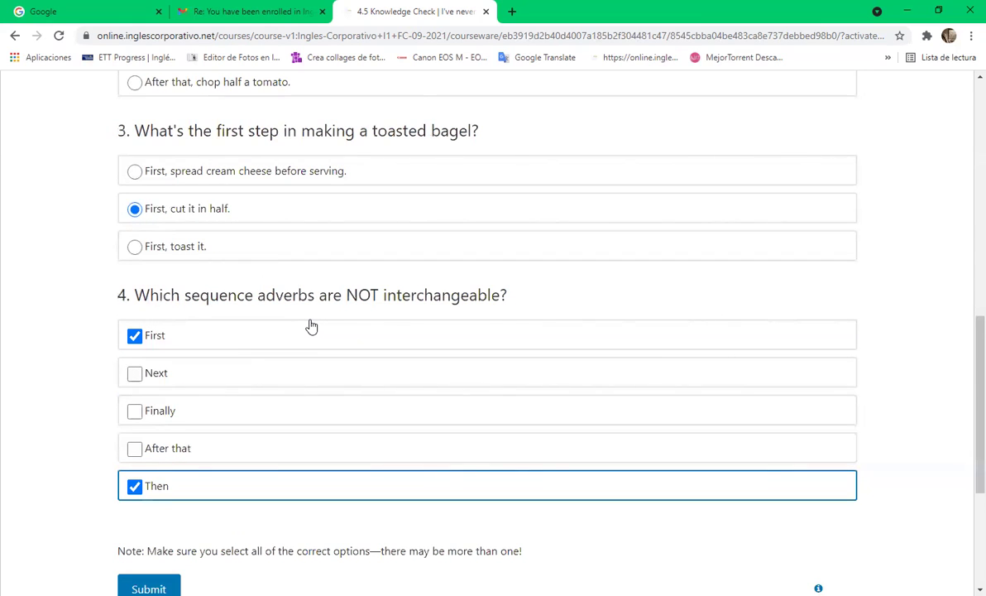
# - Correct the question 4 answer by selecting Finally and clearing Then
pyautogui.hotkey('shift', 'Tab')
pyautogui.hotkey('shift', 'Tab')
pyautogui.press('space')
pyautogui.press('Tab')
pyautogui.press('Tab')
pyautogui.press('space')
# - Submit the answers of the 4.5 Knowledge Check for grading
pyautogui.scroll(-1, 311, 327)
pyautogui.scroll(-1, 311, 327)
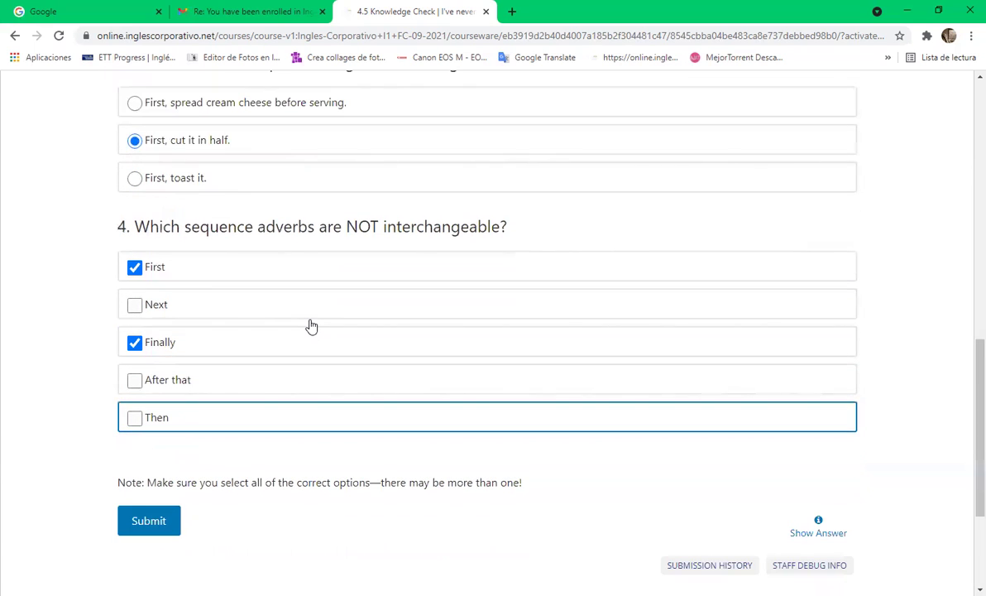
pyautogui.press('Tab')
pyautogui.press('Return')
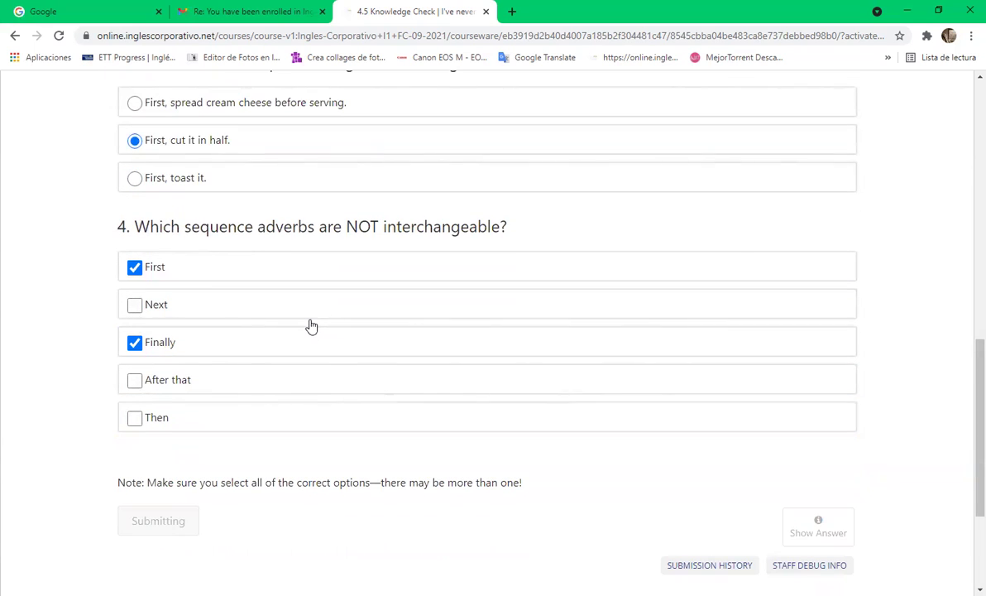